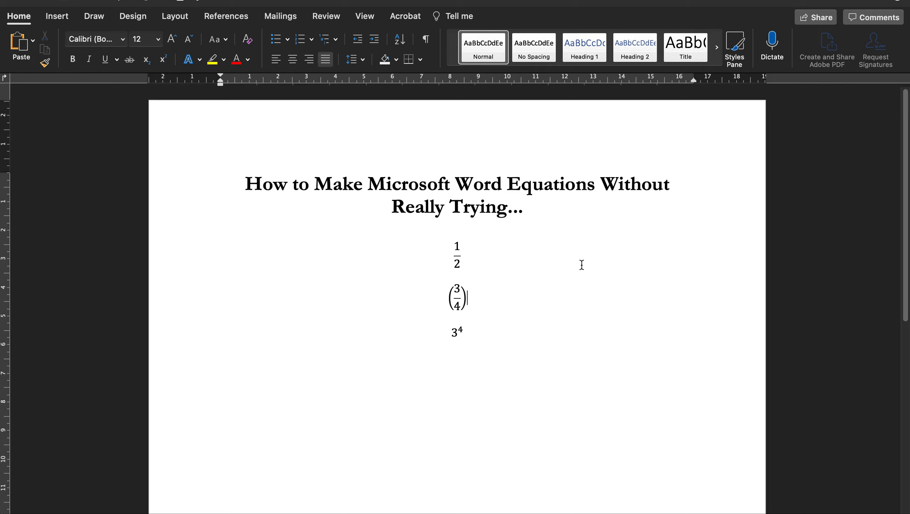
Insert a new blank equation two tab stops after the 1/2 fraction on the first equation line
click(498, 255)
key(Tab)
key(Tab)
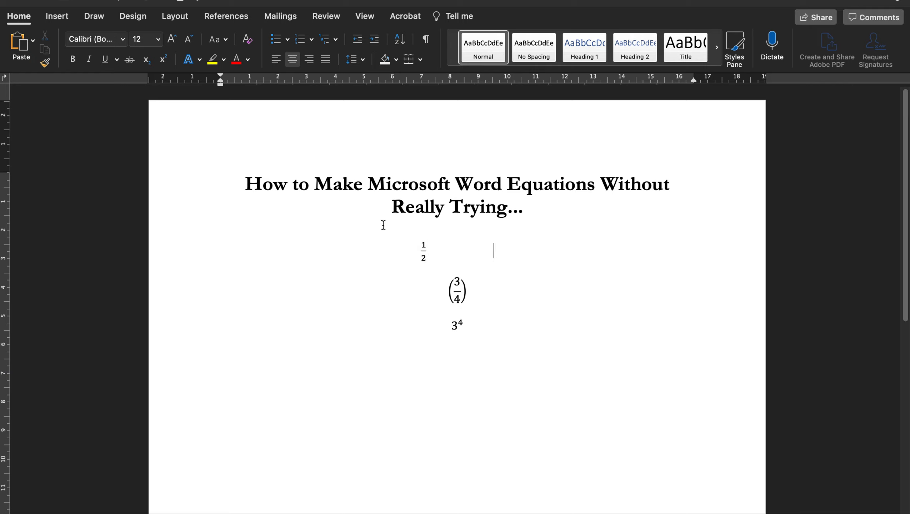
click(65, 21)
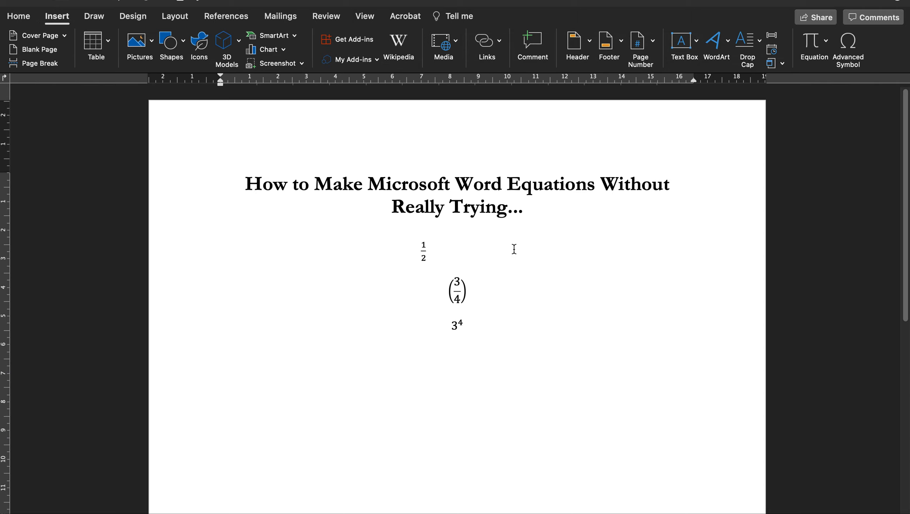
click(827, 41)
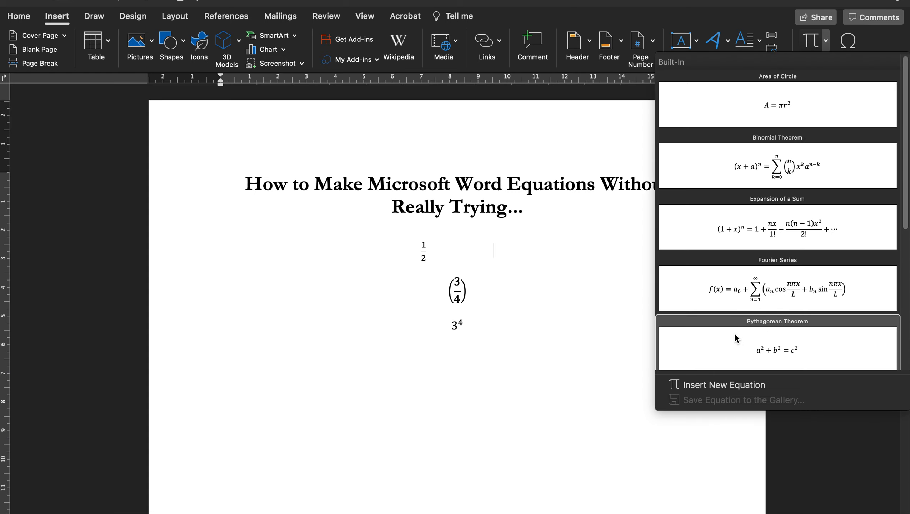
scroll(738, 331, down, 3)
scroll(740, 330, down, 3)
click(724, 385)
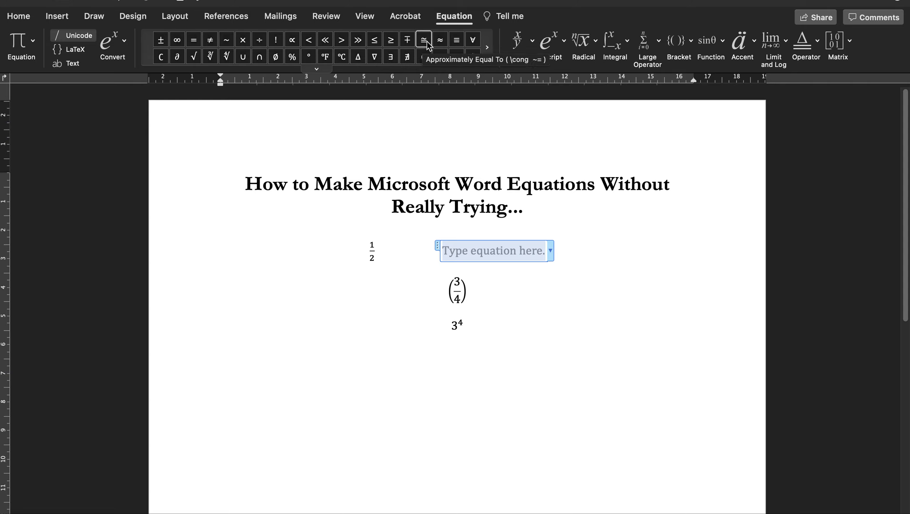
click(489, 49)
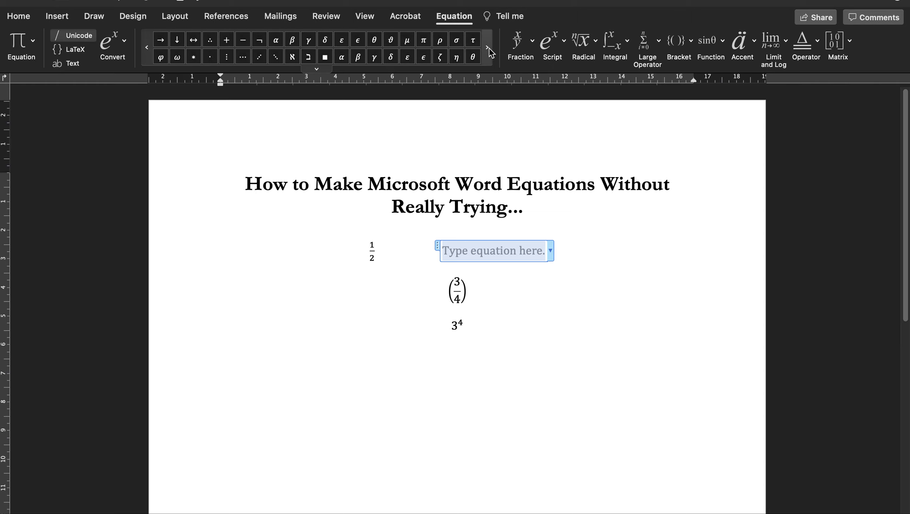
click(489, 48)
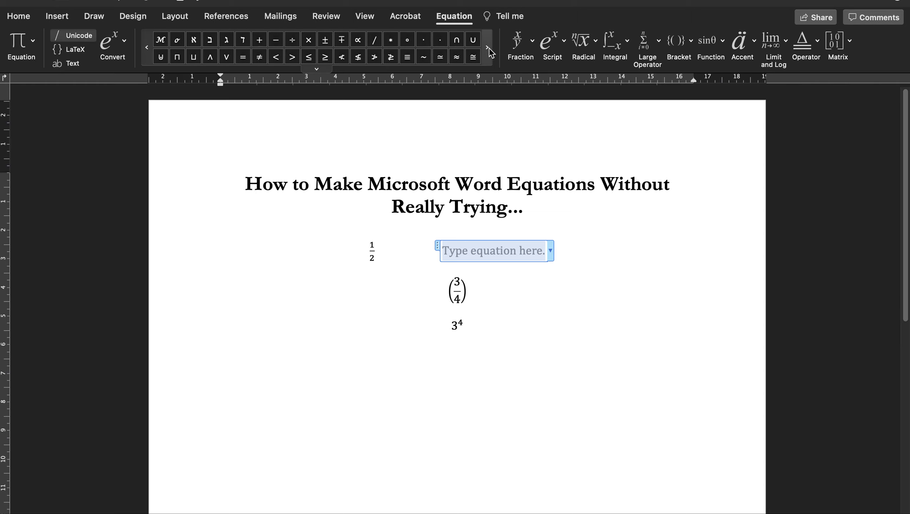
click(147, 48)
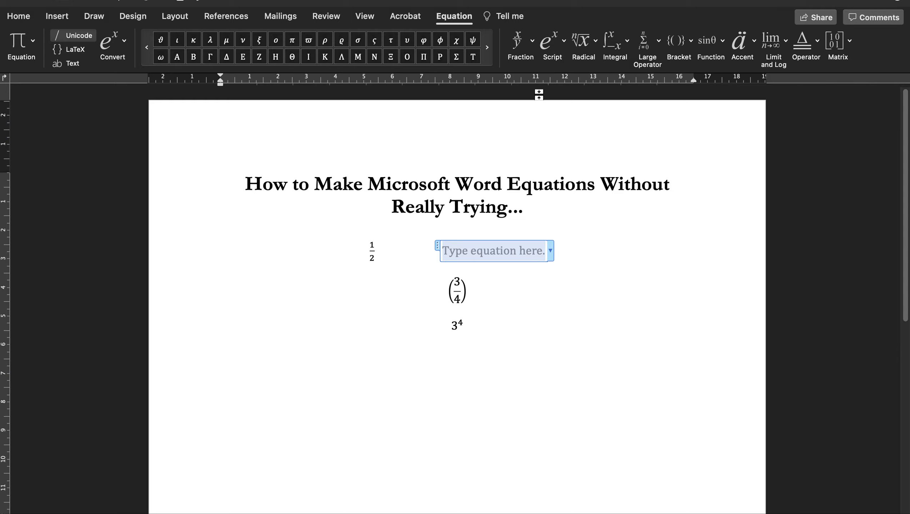
Fill the blank equation with a stacked fraction, 1 over 2, from the Fraction templates and leave the equation
click(531, 42)
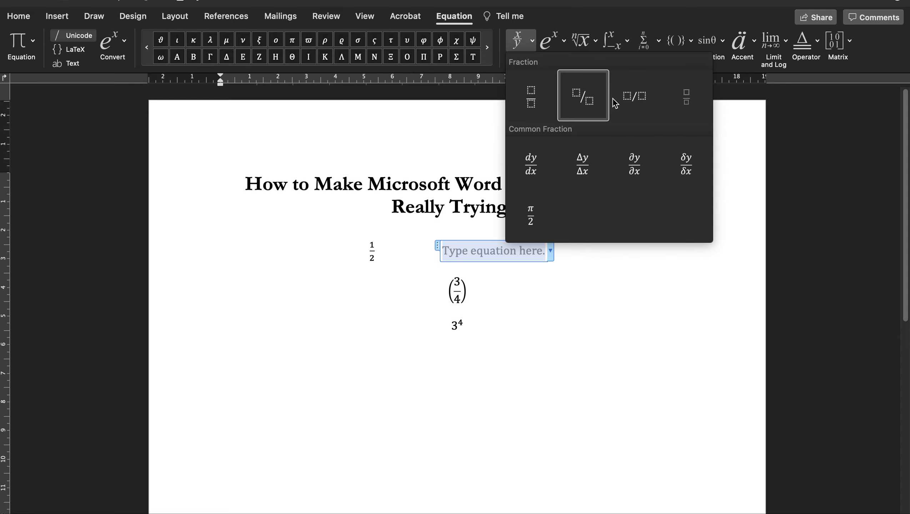
click(534, 106)
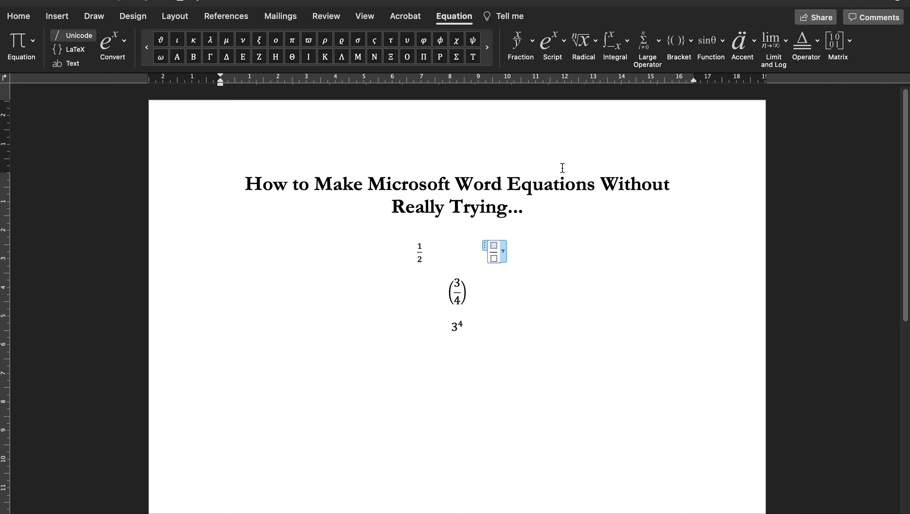
text(1)
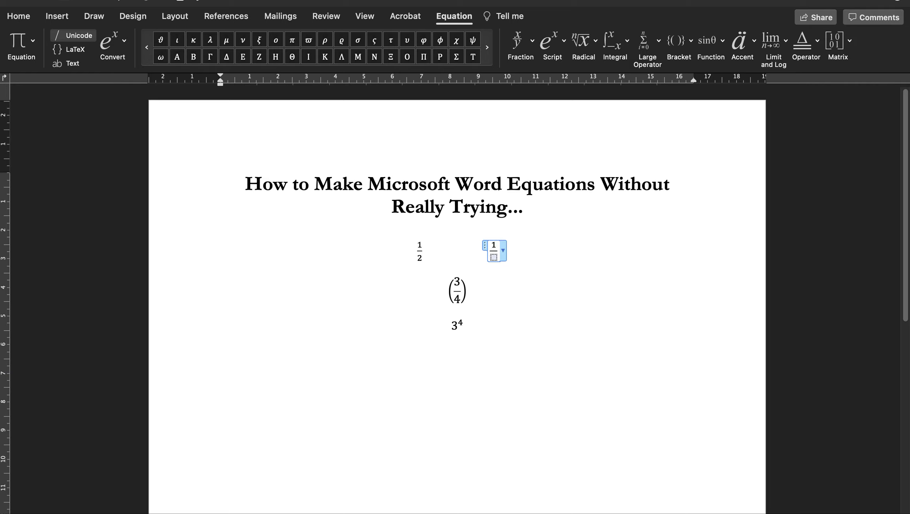
key(Down)
text(2)
click(563, 257)
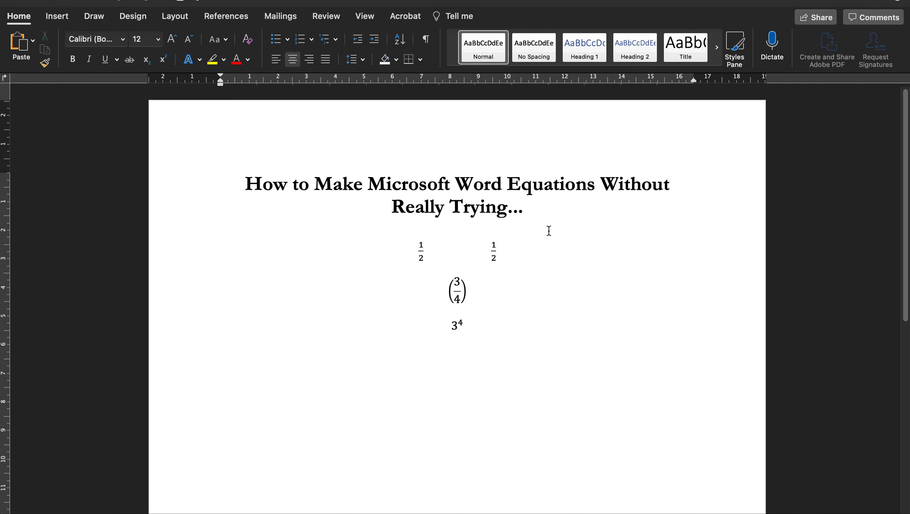
Add a third equation two tab stops further along the same line, entering 1/2 in linear form and converting it to a stacked fraction
key(Tab)
key(Tab)
key(ctrl+equal)
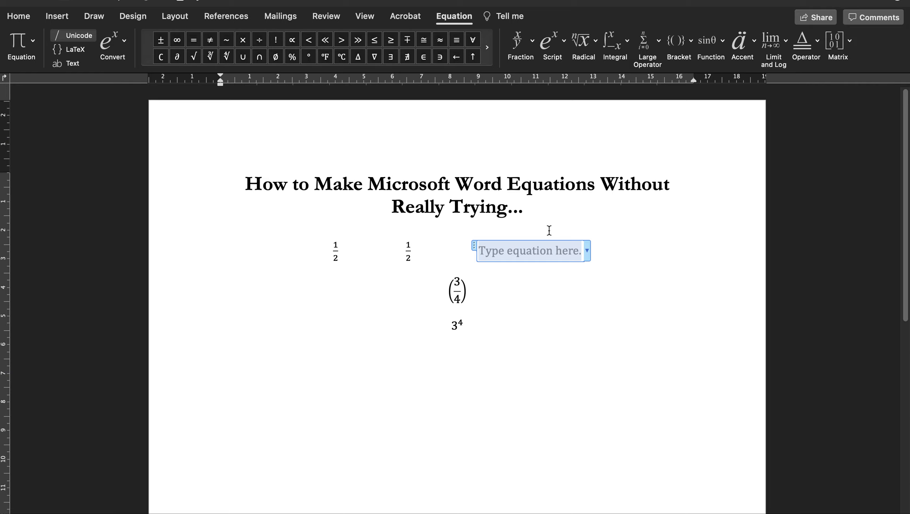
text(1/2)
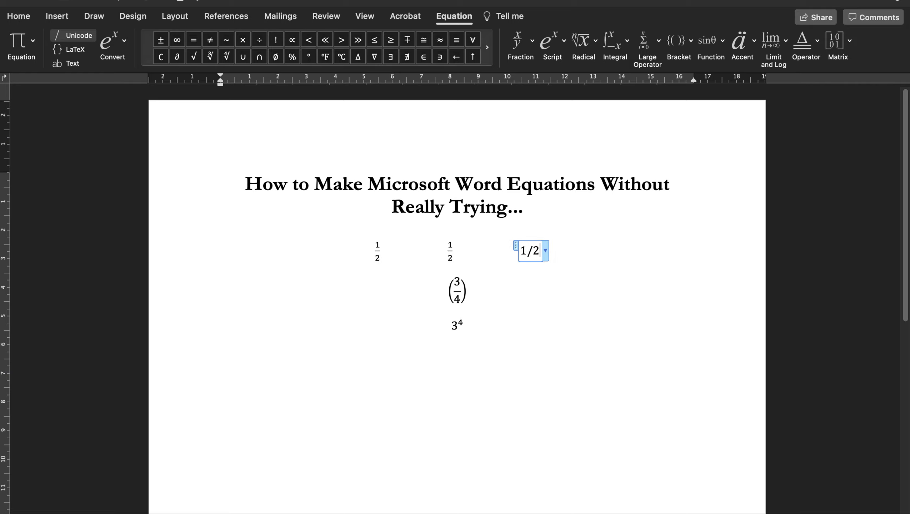
key(space)
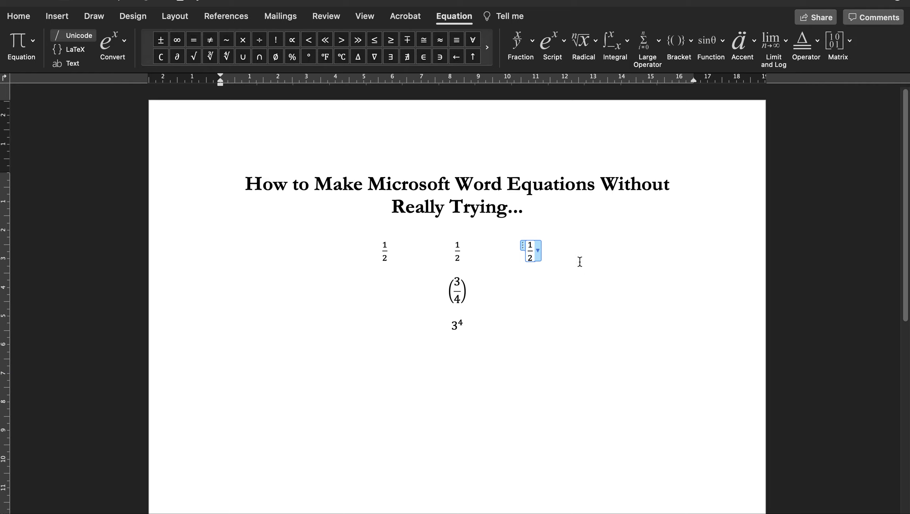
Insert a blank equation after the parenthesized 3/4 on the second line, separated by tab spacing, and select it for editing
click(495, 285)
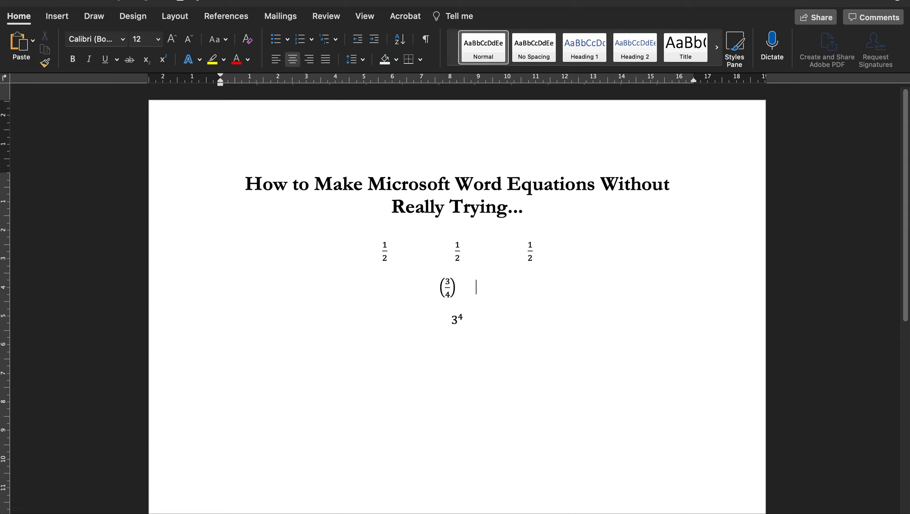
key(BackSpace)
key(BackSpace)
key(BackSpace)
key(BackSpace)
key(ctrl+equal)
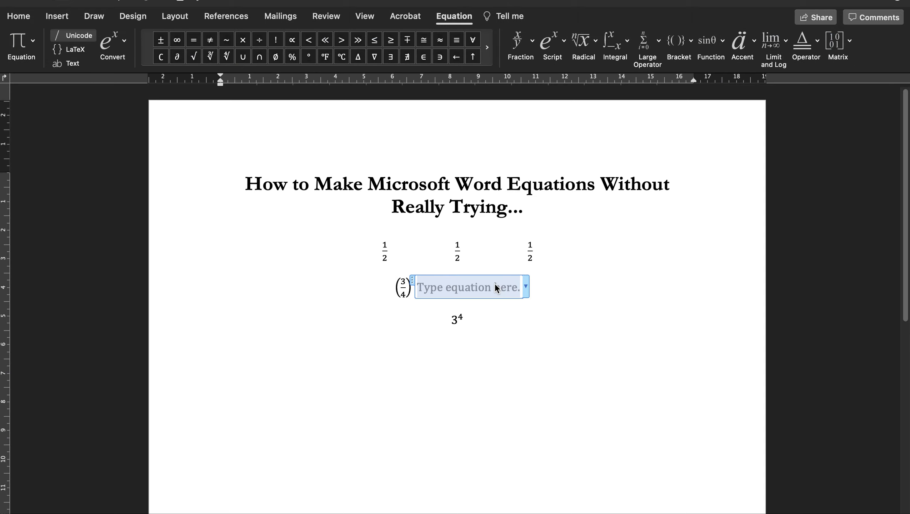
click(445, 298)
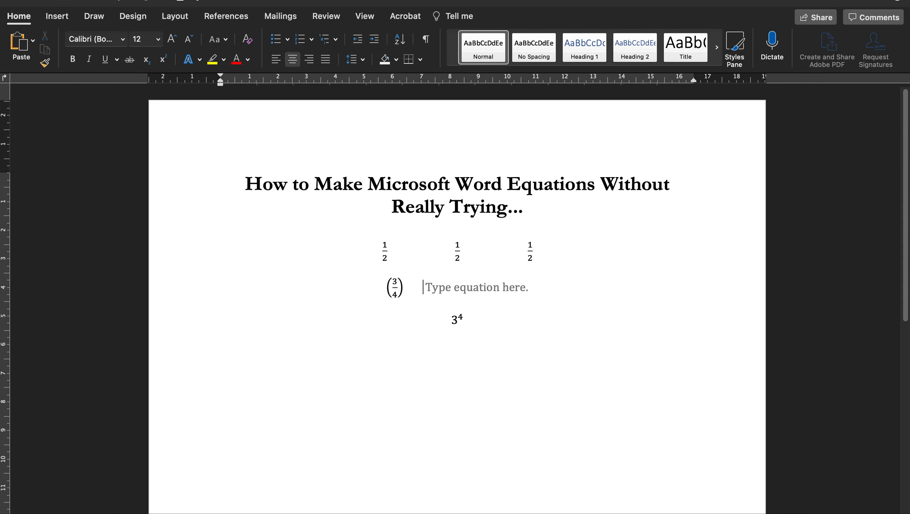
click(509, 296)
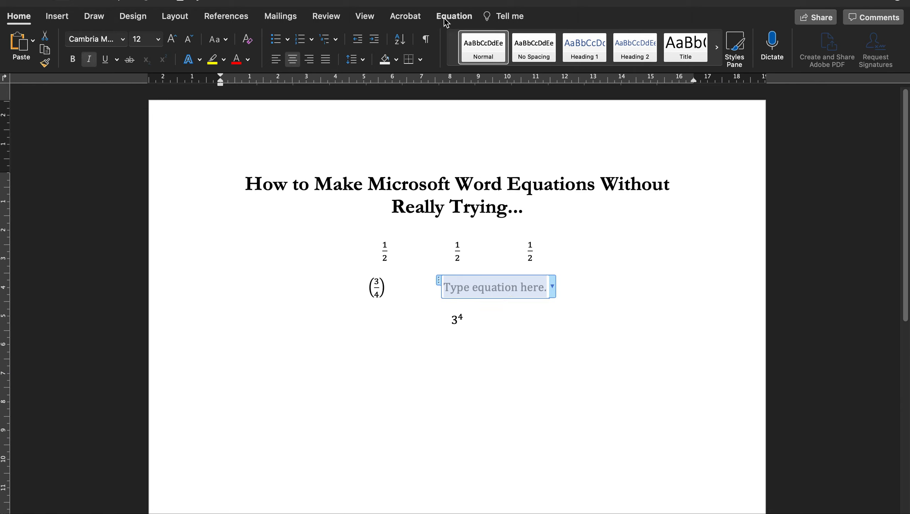
click(463, 16)
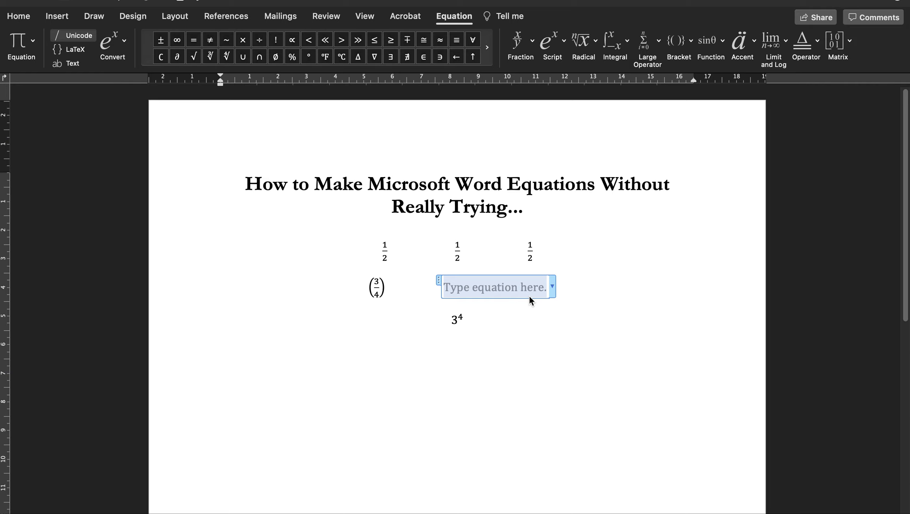
Enter 3/4 as a stacked fraction in the blank equation, removing the opening parenthesis entered before it
text(()
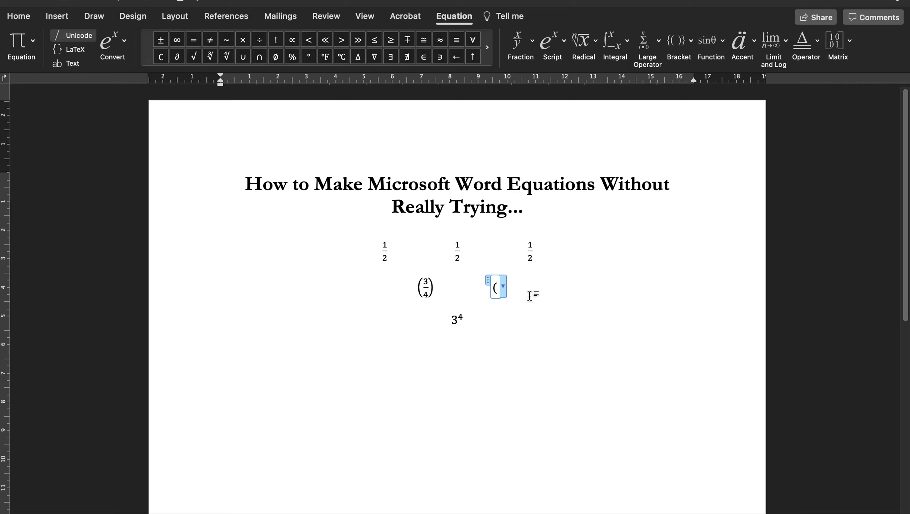
text(3/4)
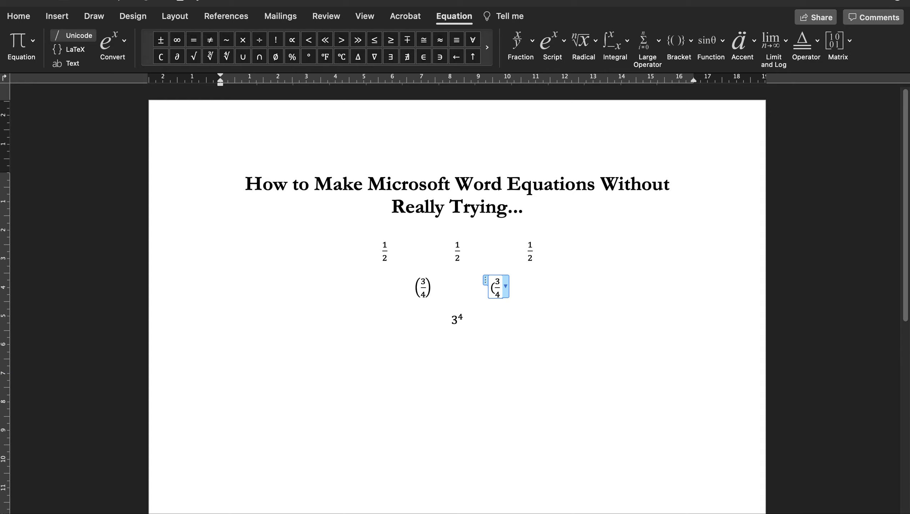
key(Left)
key(Left)
key(Up)
key(BackSpace)
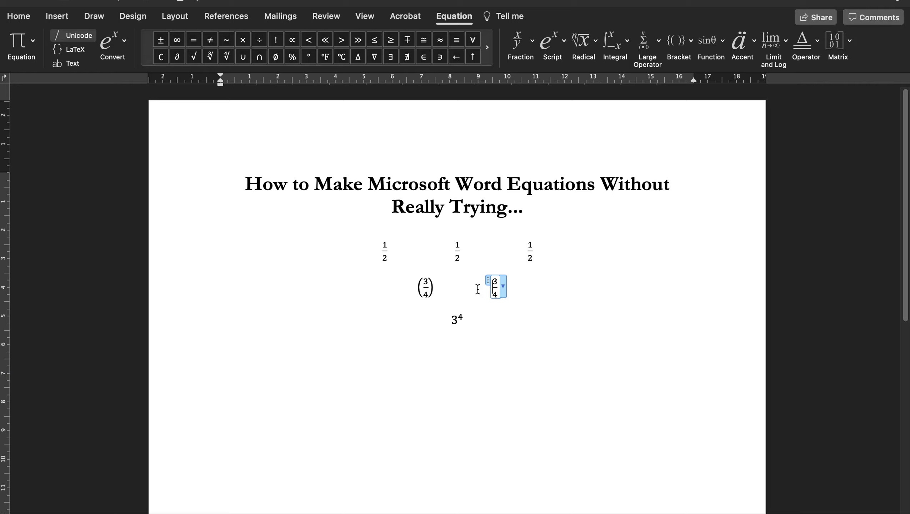
Enclose the new 3/4 fraction in round brackets with the Bracket template and leave the equation
drag(500, 287, 497, 287)
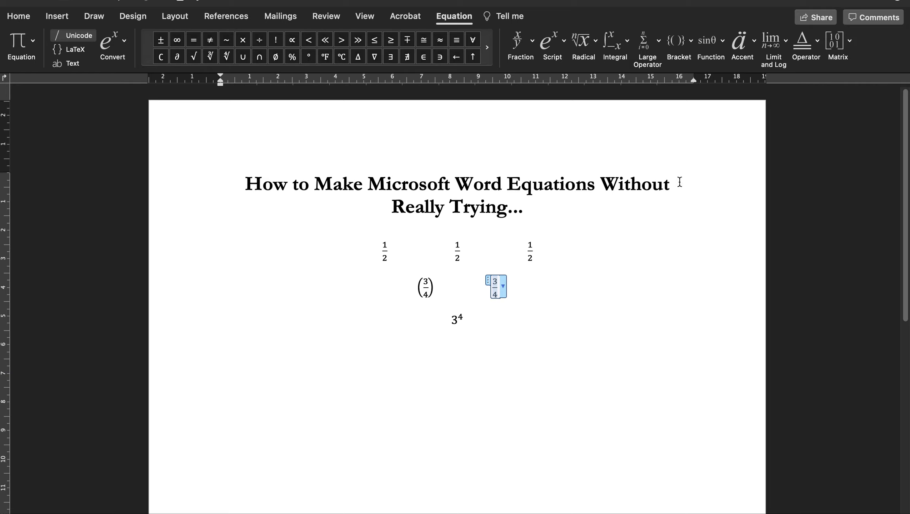
click(683, 43)
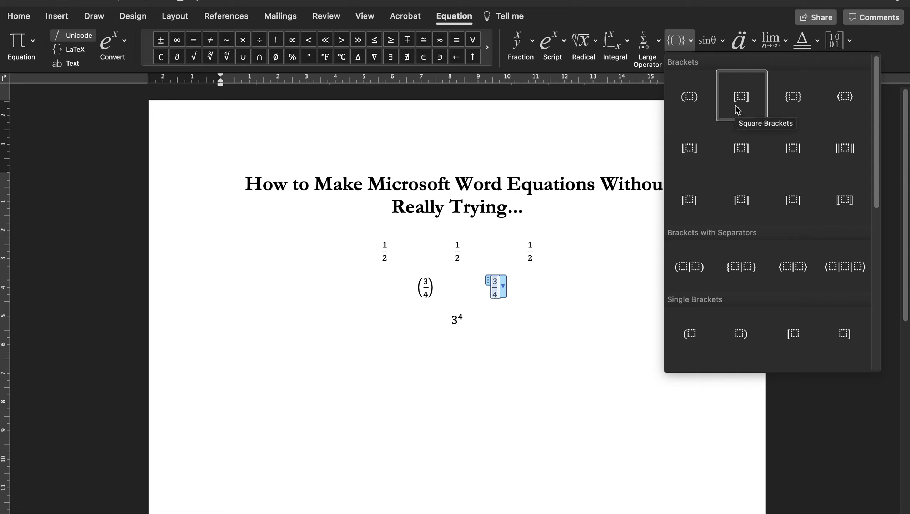
click(690, 103)
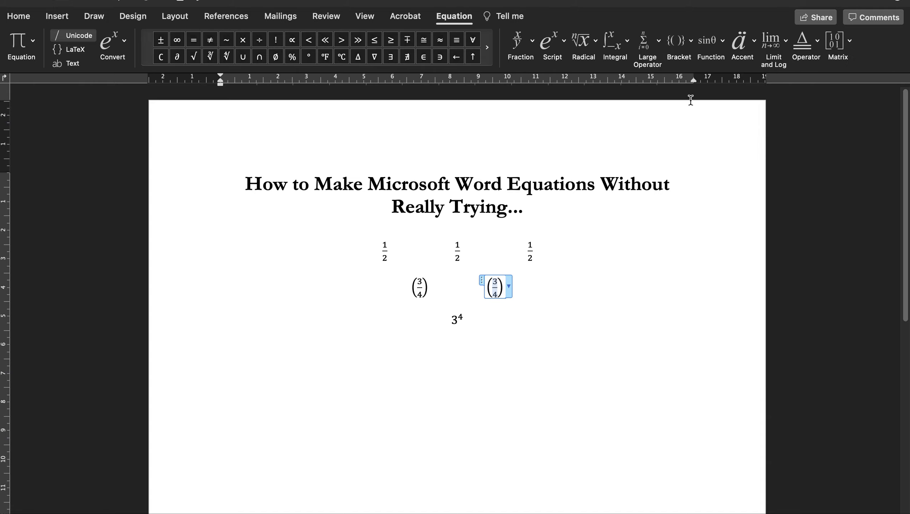
click(553, 291)
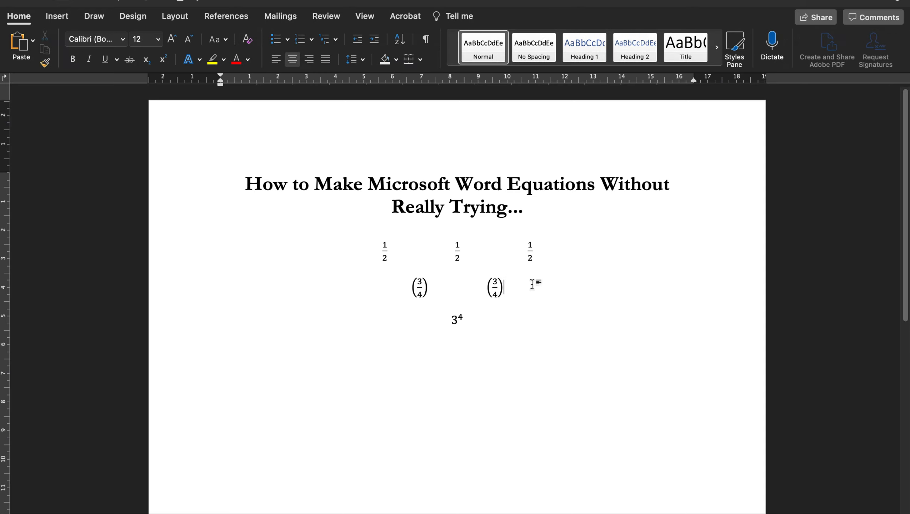
Add a third equation two tab stops further along the second line, writing (3/4) in linear form as a parenthesized stacked fraction
key(Tab)
key(Tab)
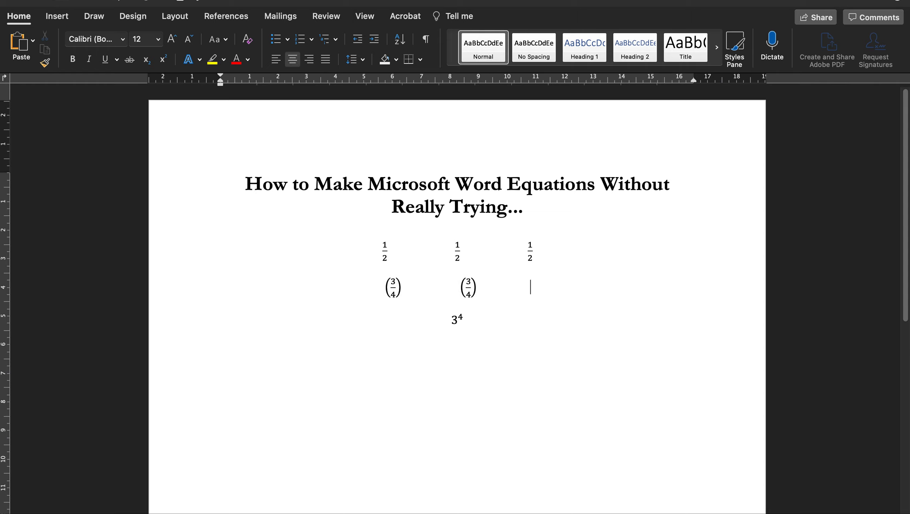
key(ctrl+equal)
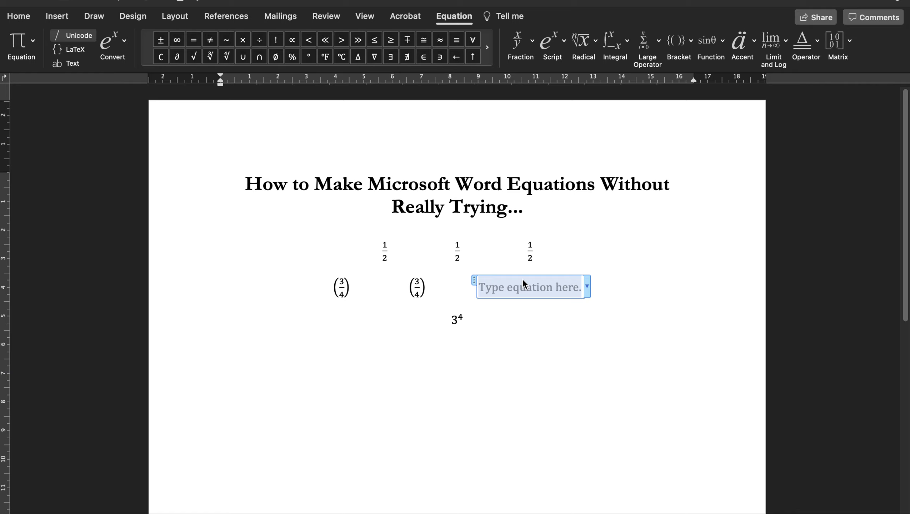
text(()
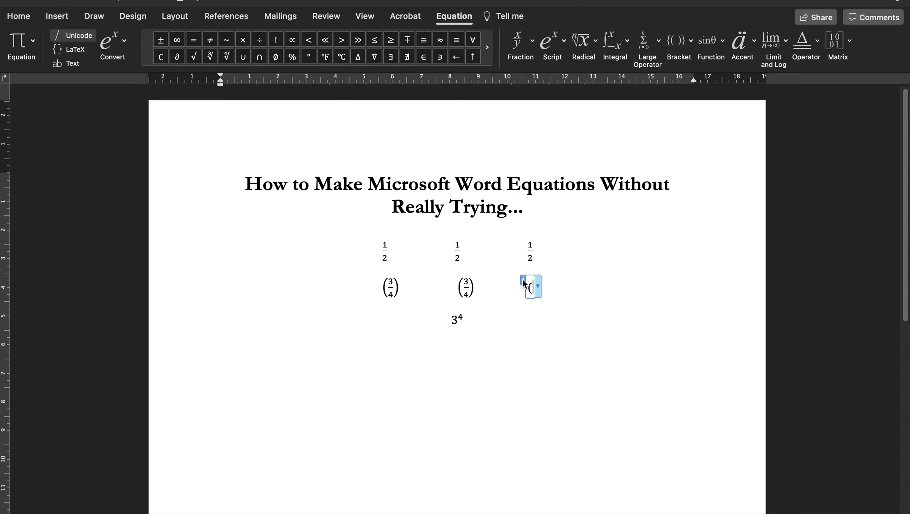
text(3/4)
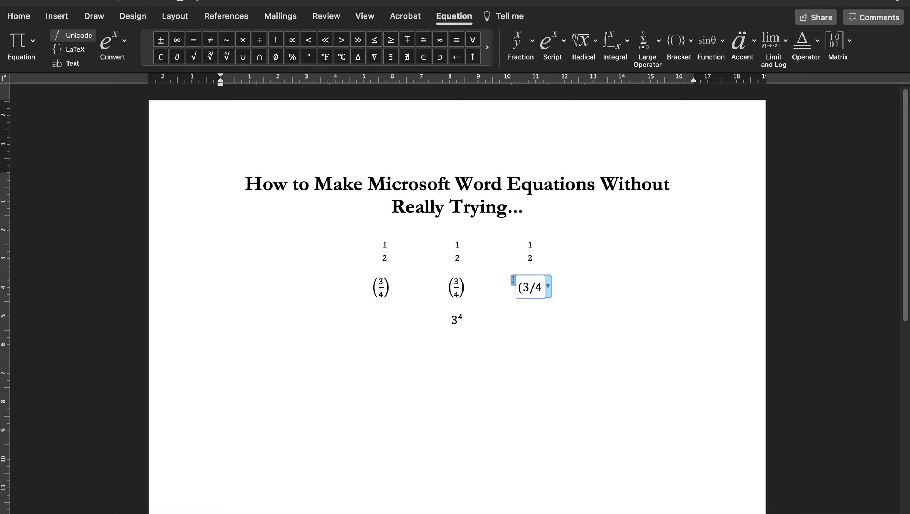
key(space)
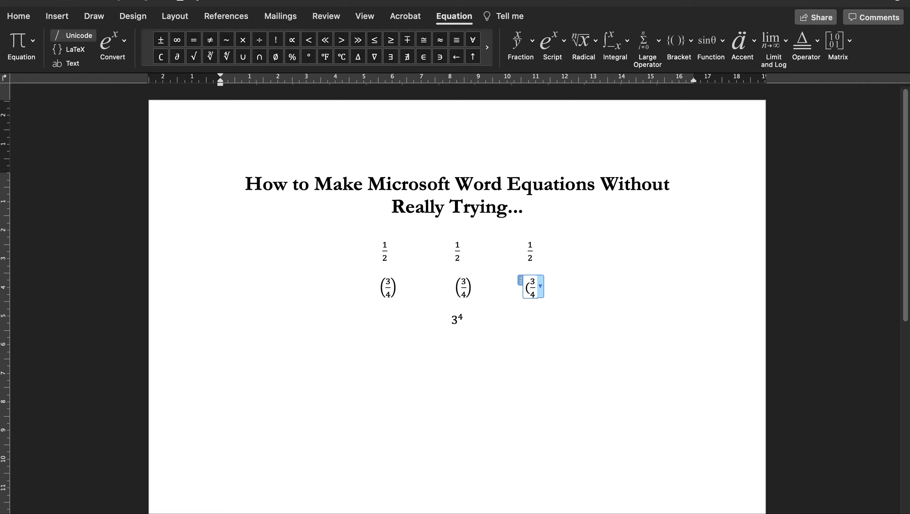
text())
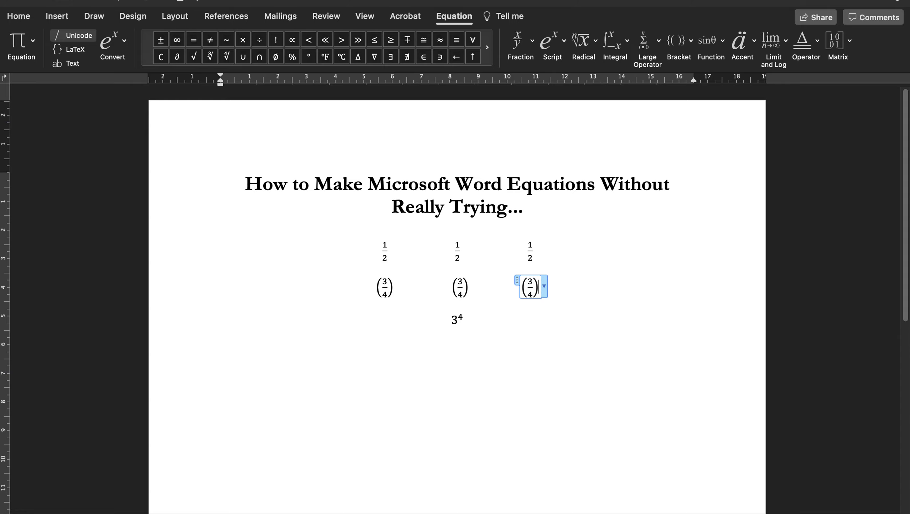
Insert a blank equation on a new line below the row of parenthesized 3/4 fractions
click(560, 286)
key(Return)
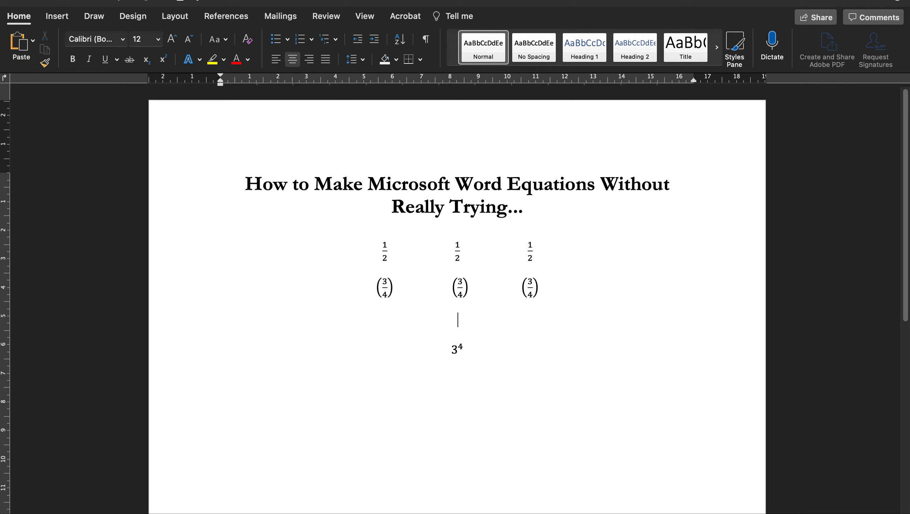
key(super+equal)
key(ctrl+equal)
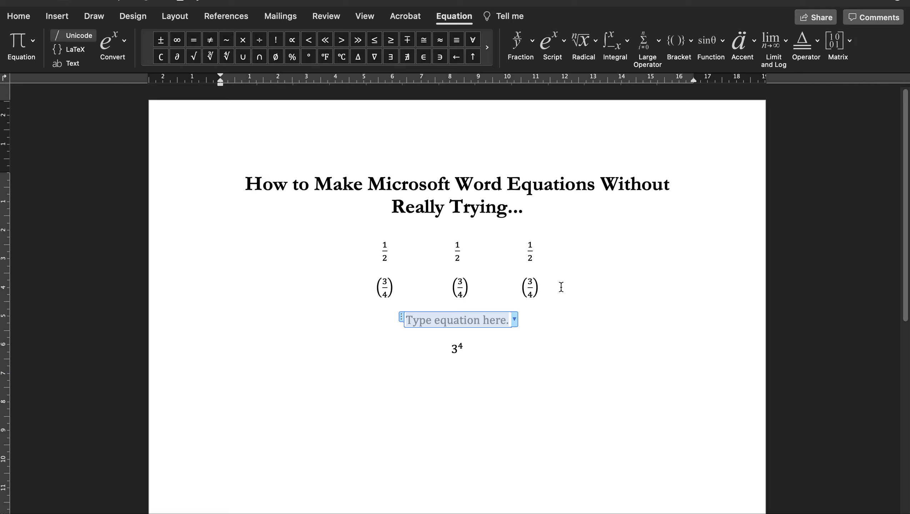
Write x + 4/2 in linear form in the blank equation and convert 4/2 to a stacked fraction
text(x)
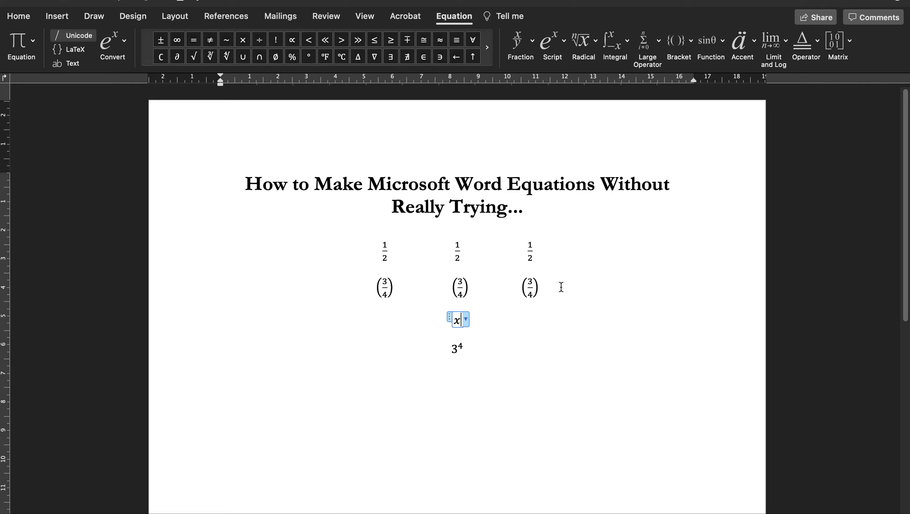
text( + 4/2)
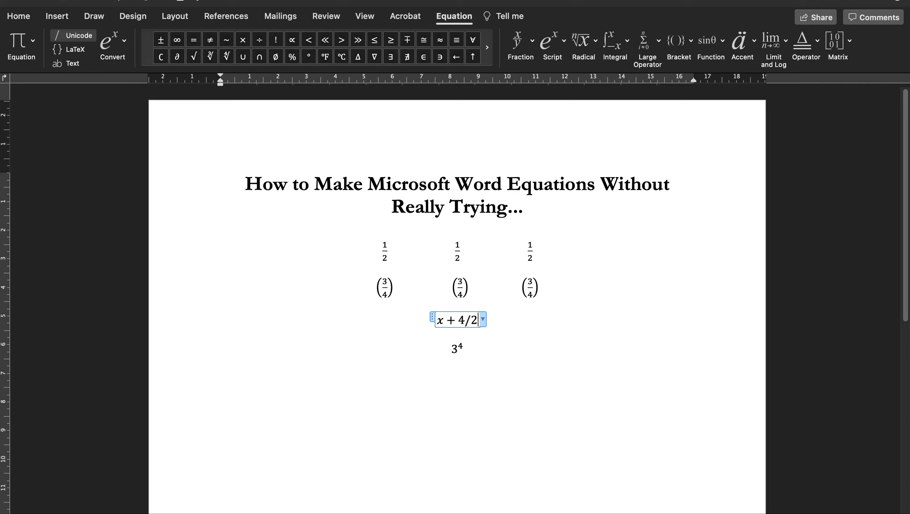
key(space)
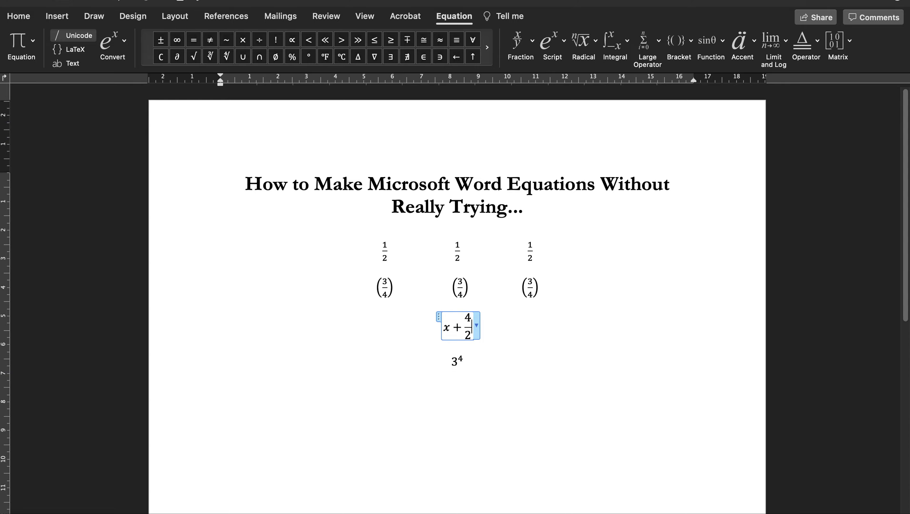
Undo the fraction conversion, enclose x + 4 in parentheses, and convert (x + 4)/2 to a stacked fraction with x + 4 as numerator
key(super+z)
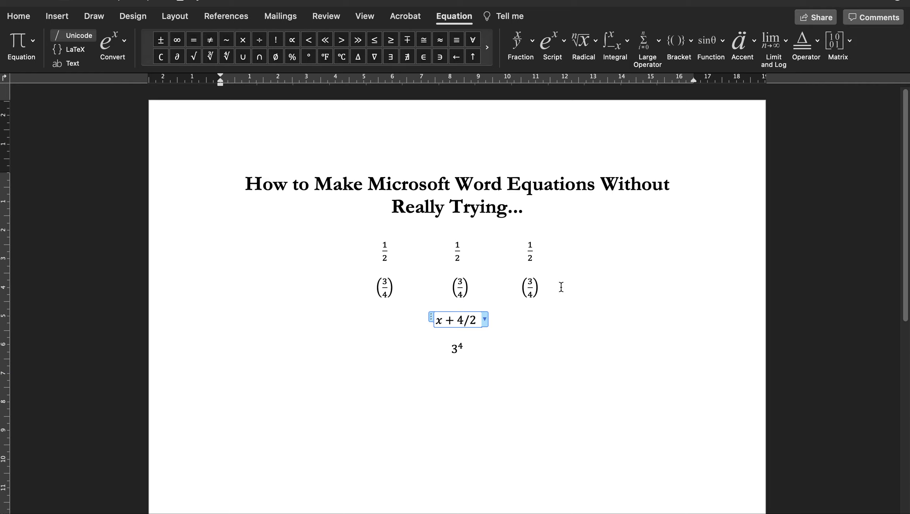
text())
key(Home)
text(()
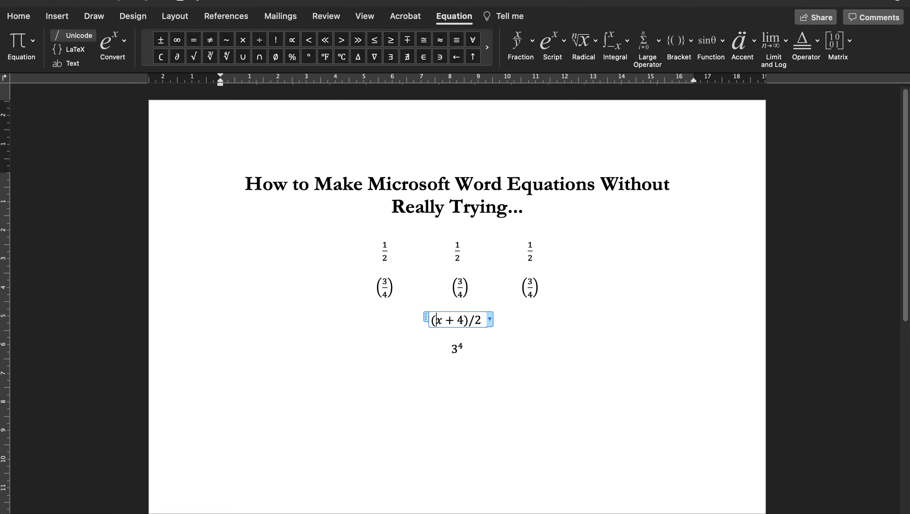
key(Right)
key(Right)
key(Right)
key(Right)
key(Right)
key(Right)
key(space)
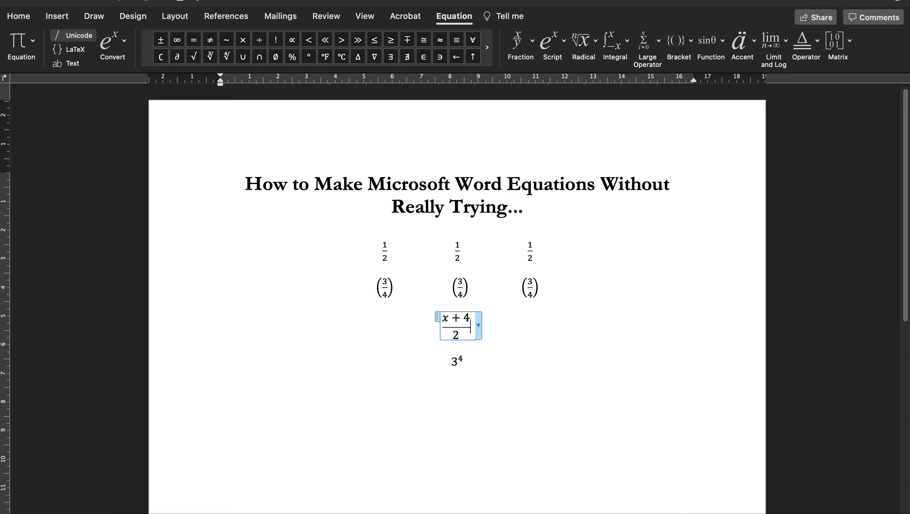
Extend the equation with an equals sign and a Stacked Fraction template containing x+4 over 2
text(=)
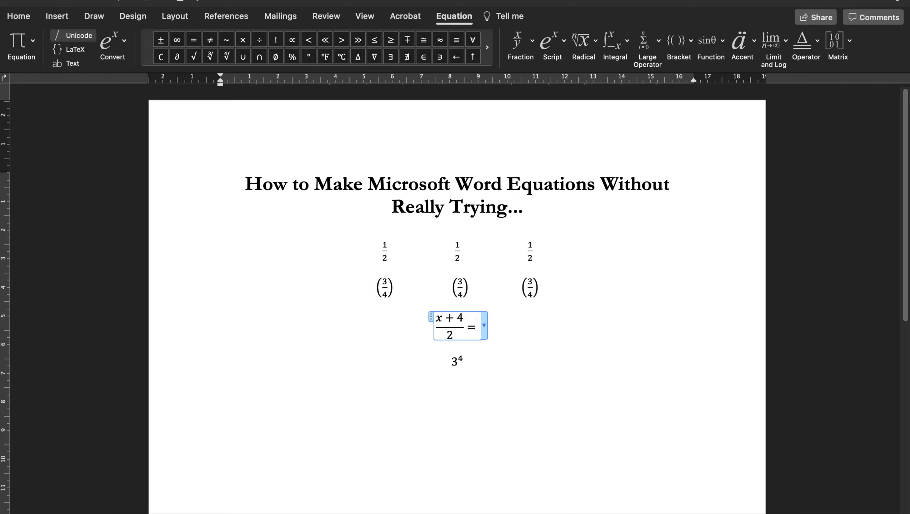
click(521, 42)
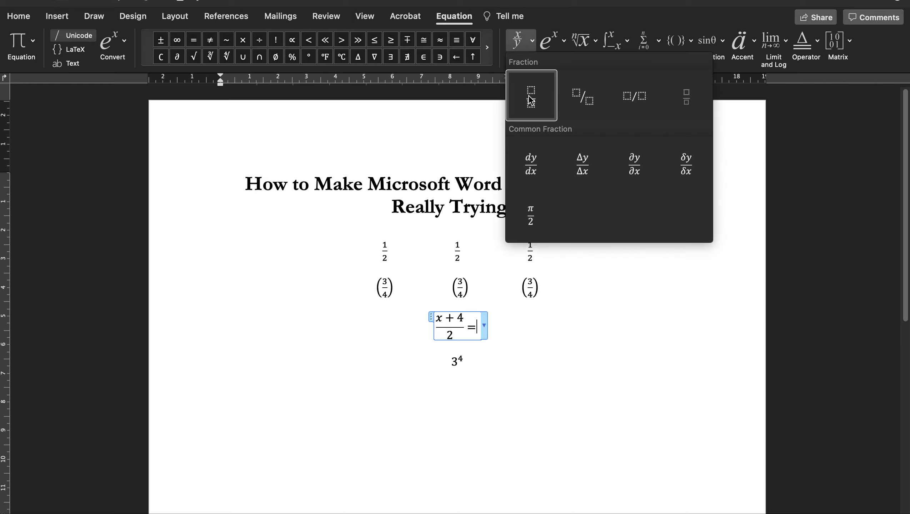
click(532, 96)
click(479, 319)
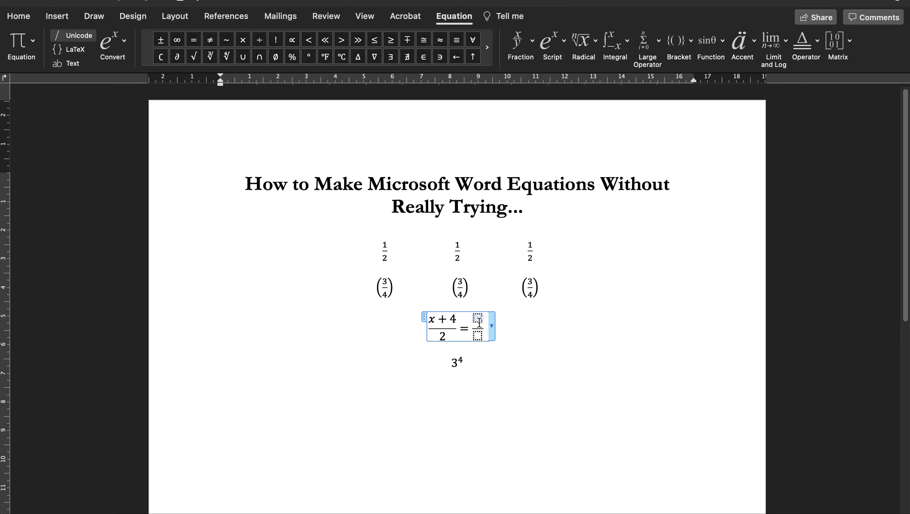
text(x+4)
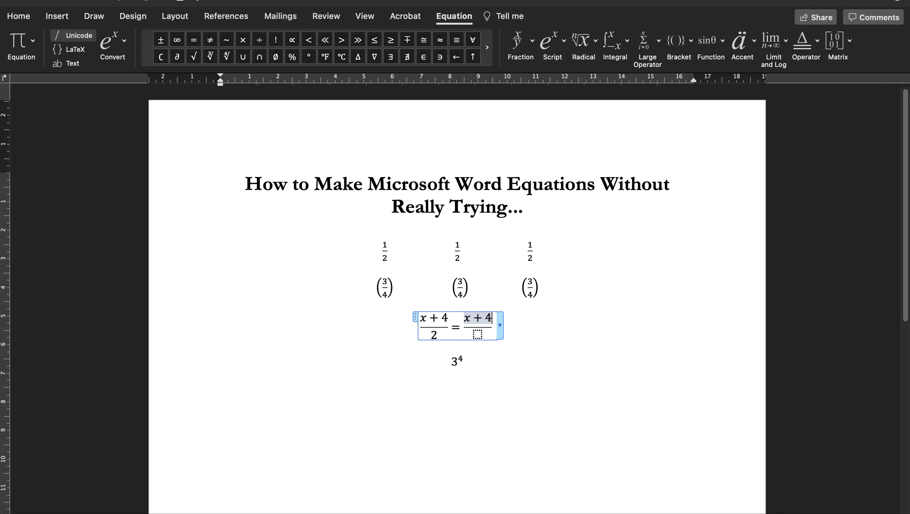
key(Down)
text(2)
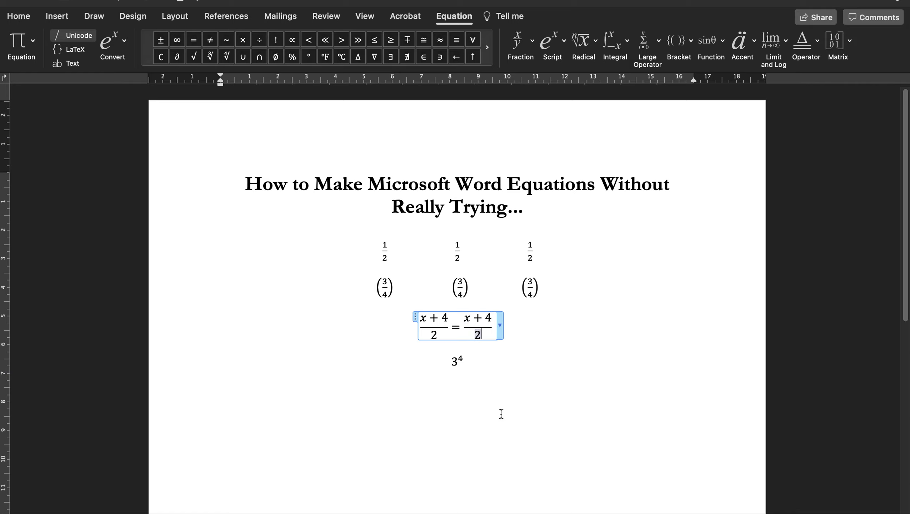
Insert a blank equation after the 3 to the power 4 equation on the last line, separated by tab spacing
click(460, 361)
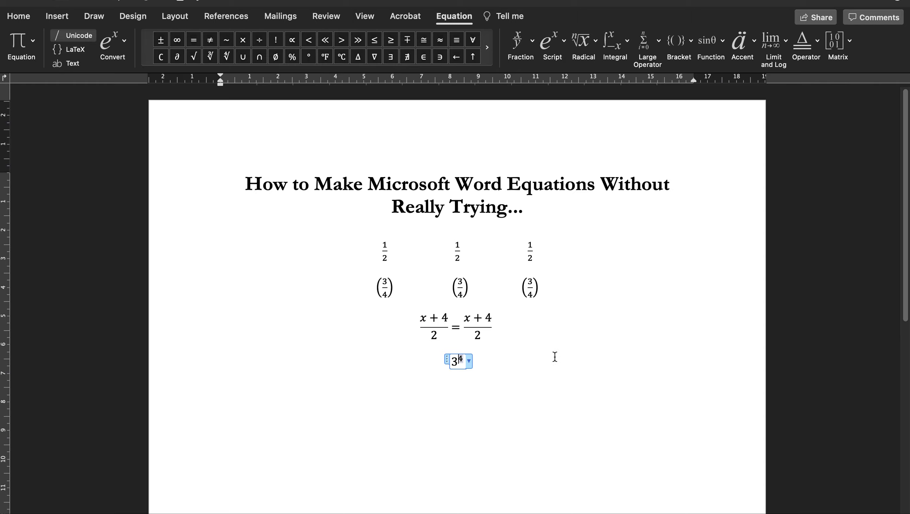
key(Right)
key(Right)
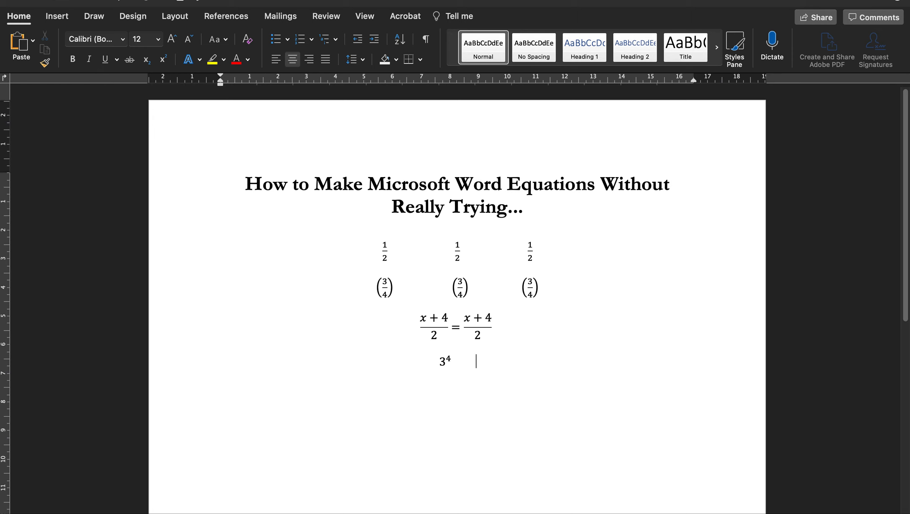
key(ctrl+equal)
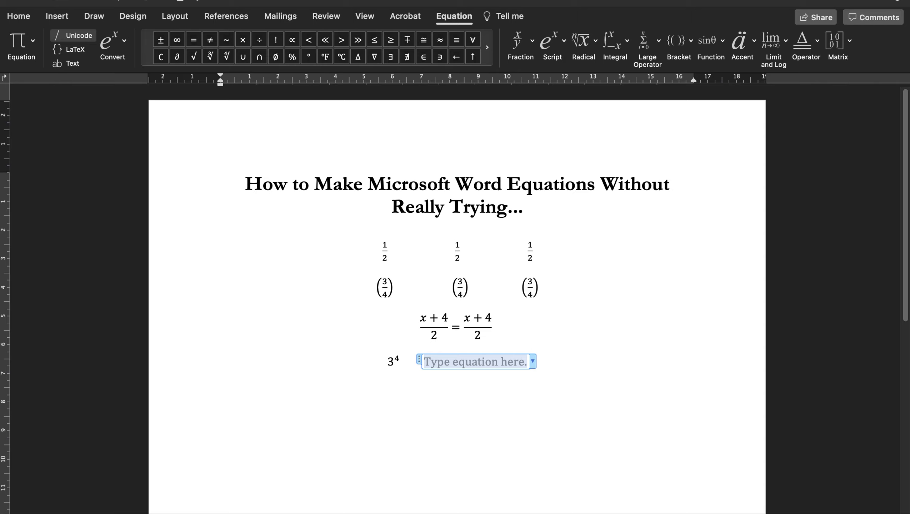
Fill the blank equation using the Superscript template with base 3 and exponent 4, and leave the equation
click(561, 43)
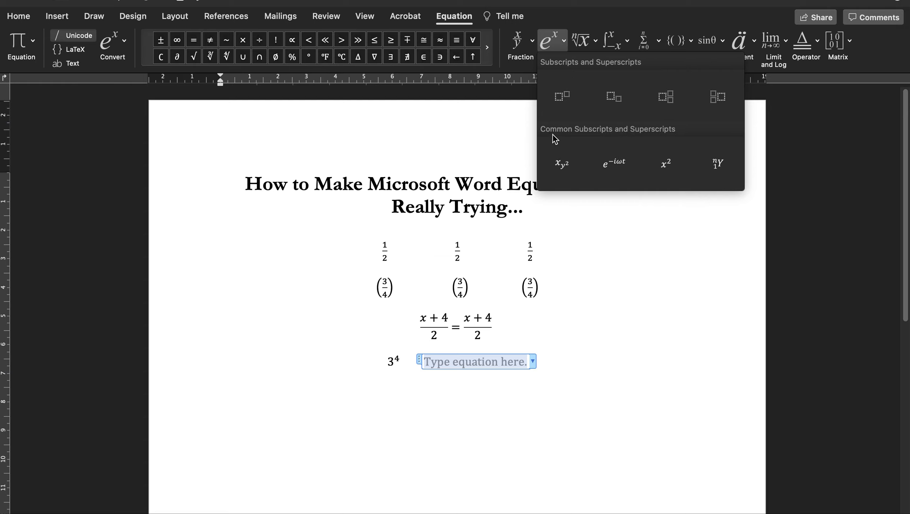
click(568, 100)
click(469, 360)
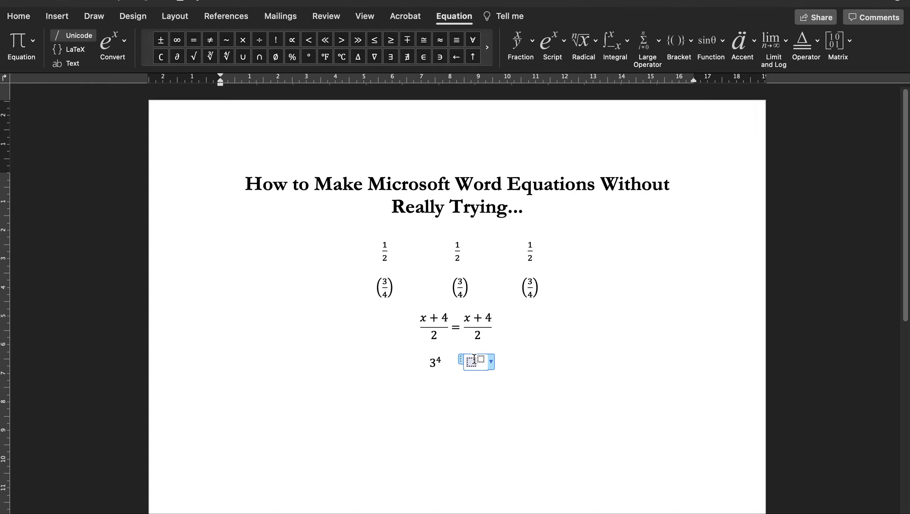
text(3)
key(Right)
text(4)
click(517, 363)
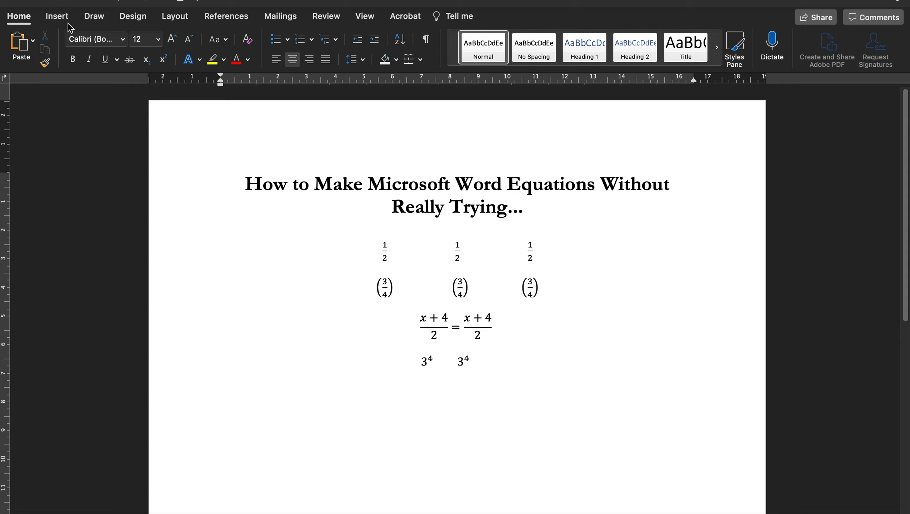
Add a third equation on the last line, writing 3^4 in linear form and converting it to an exponent
key(ctrl+equal)
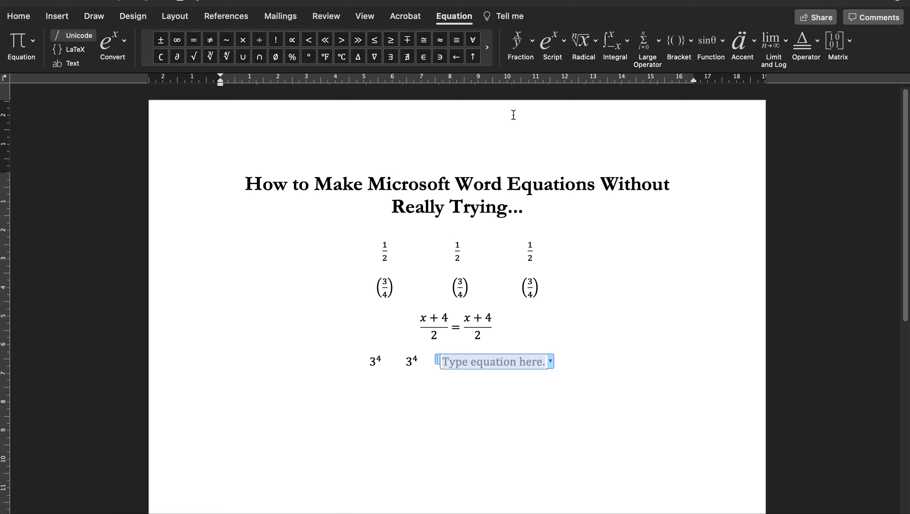
text(3)
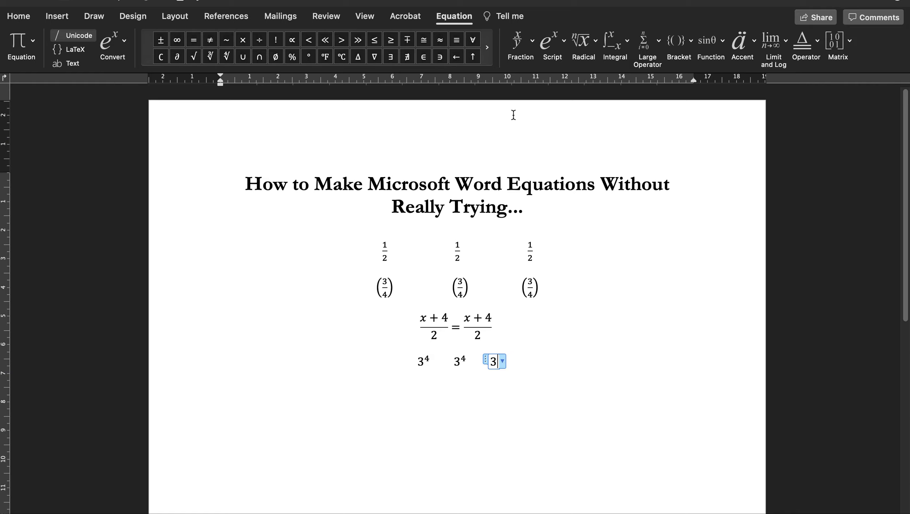
text(^4)
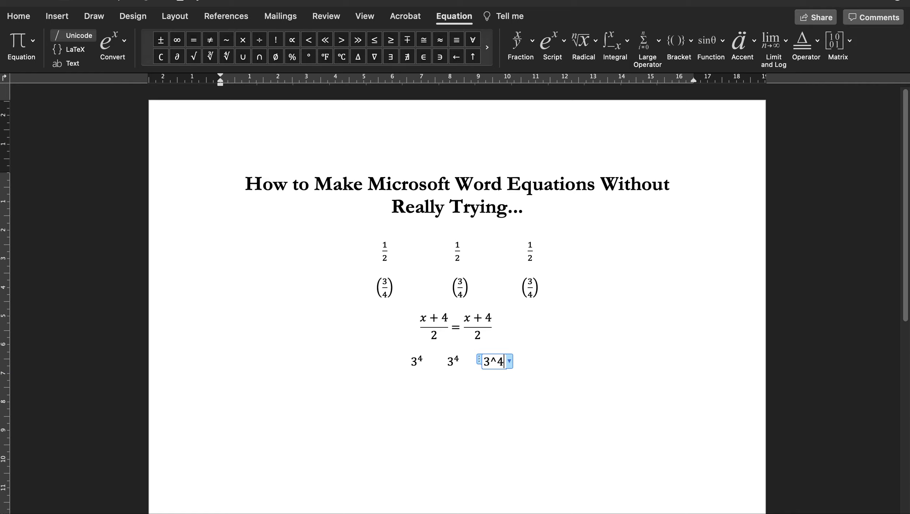
key(space)
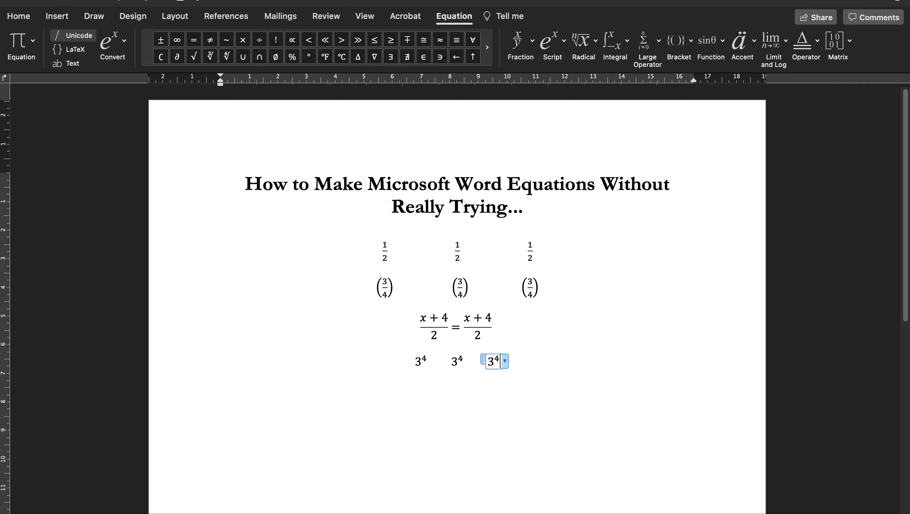